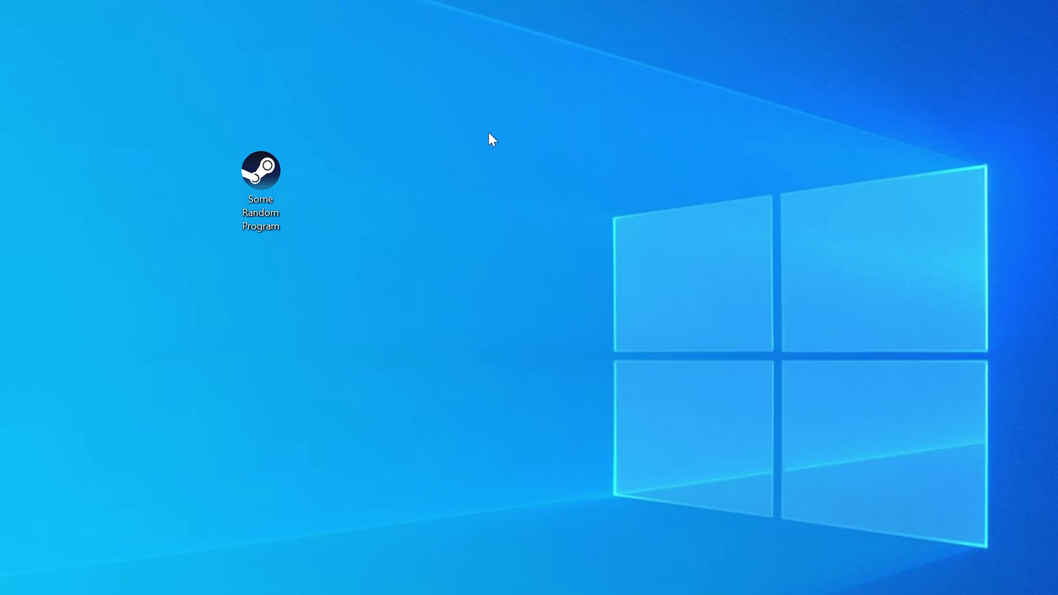
Step: Launch Some Random Program to show its error, then open the System information page
double_click(278, 176)
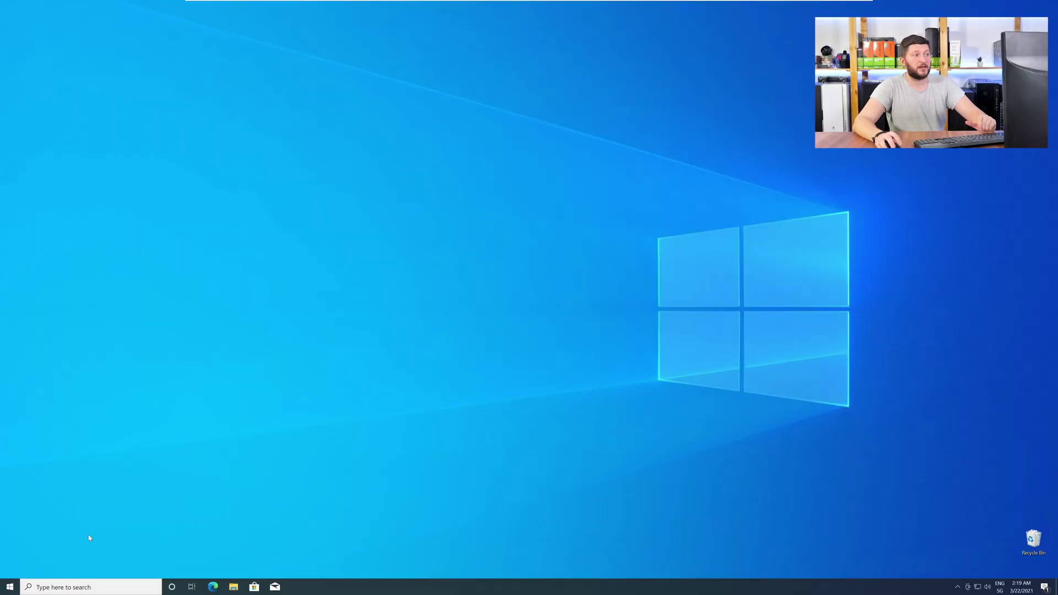
right_click(8, 589)
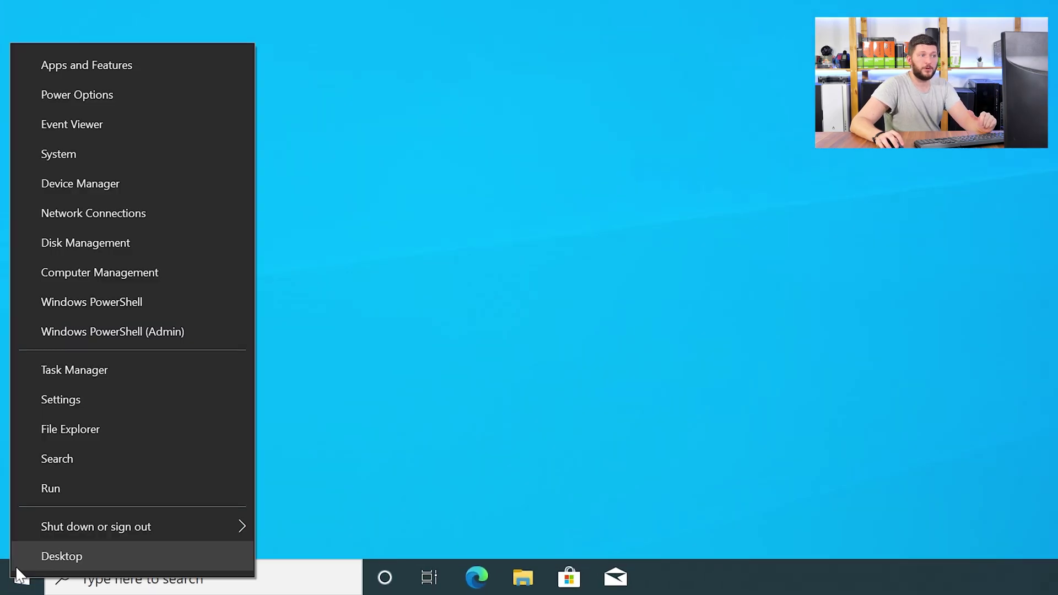
click(127, 152)
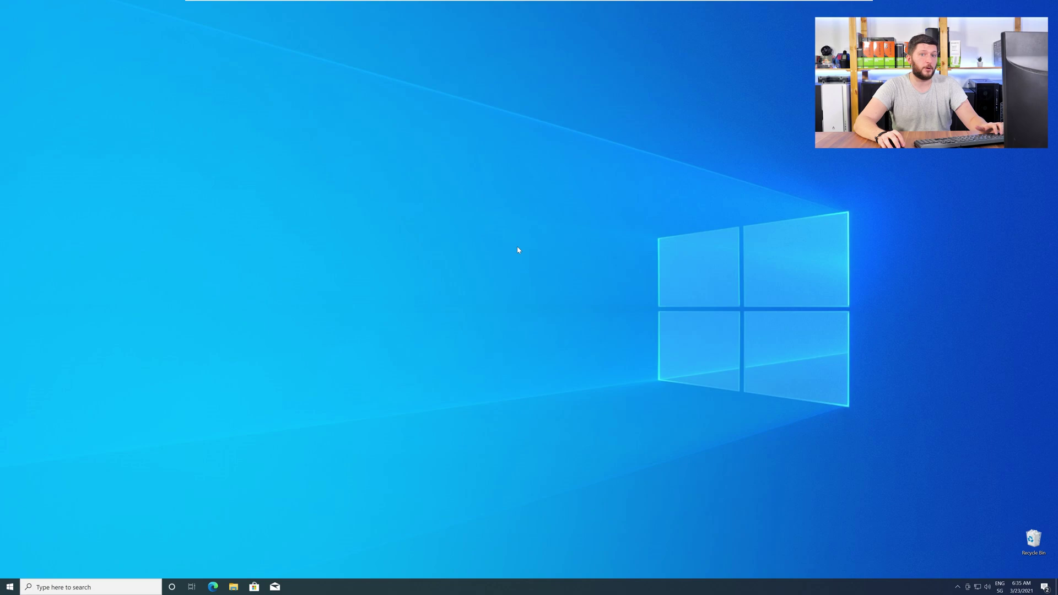
Step: Download the 32-bit and 64-bit MSVCP120D.dll zips from sts-tutorial and open the 32-bit zip
click(213, 588)
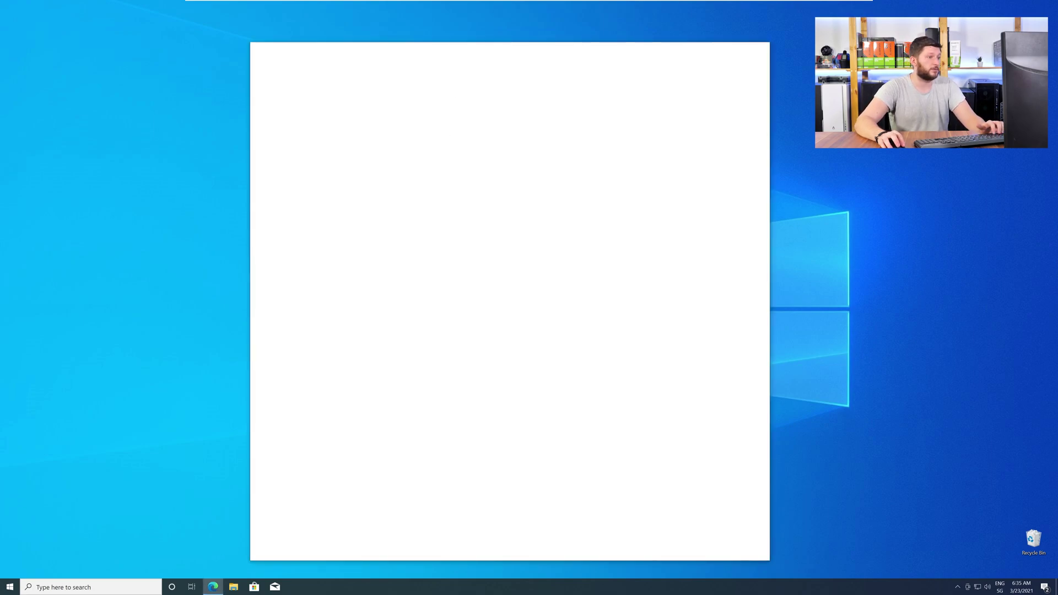
text(https://www.sts-tutorial.com/download/msvcp120d)
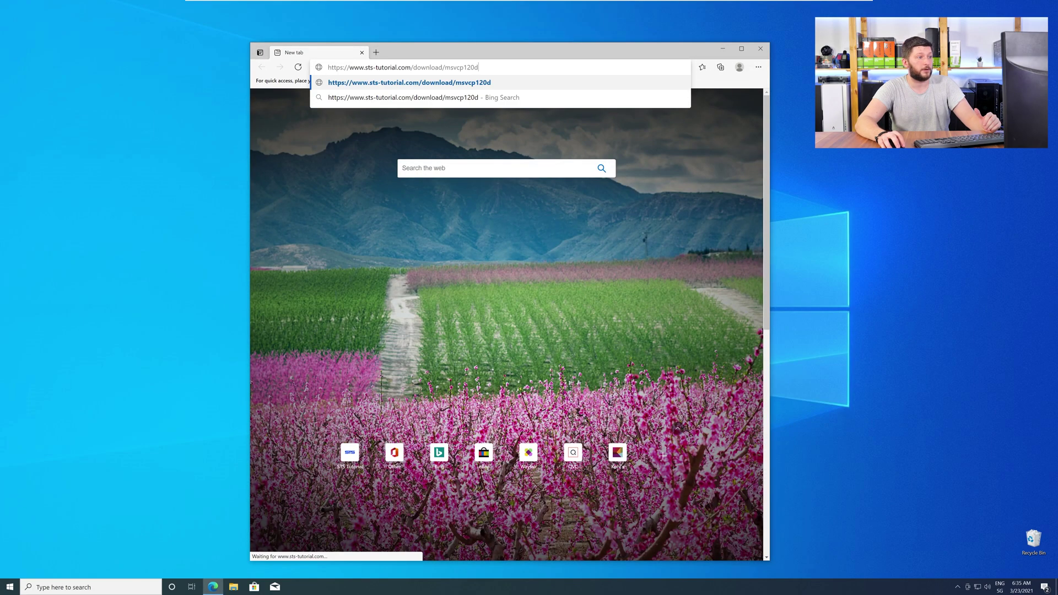
key(Return)
scroll(448, 245, down, 5)
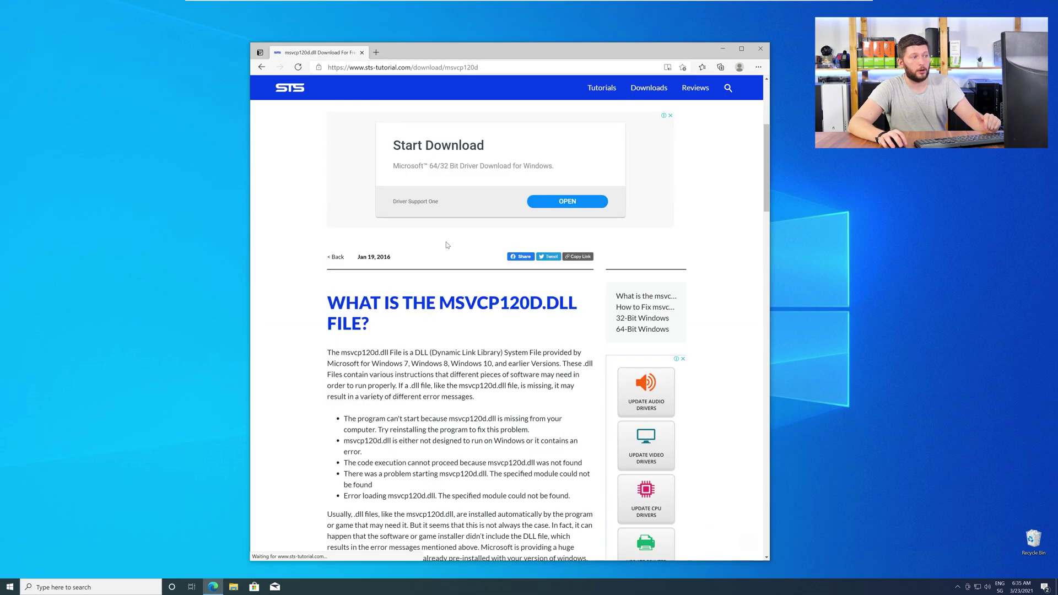
scroll(446, 245, down, 5)
scroll(447, 245, down, 5)
scroll(447, 245, down, 3)
scroll(447, 244, down, 5)
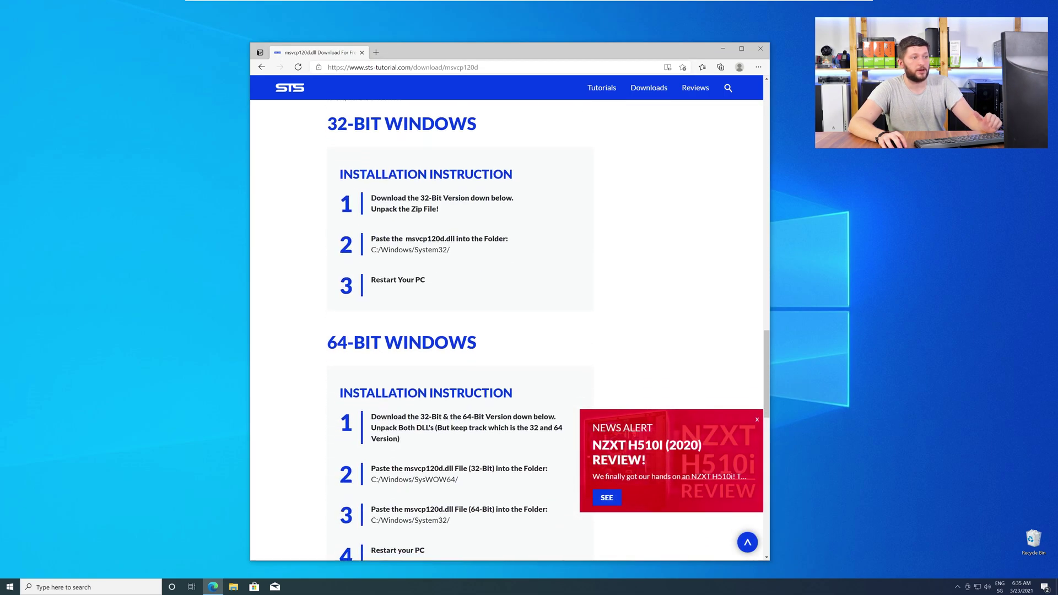
scroll(446, 245, down, 4)
scroll(447, 245, down, 2)
scroll(446, 331, down, 1)
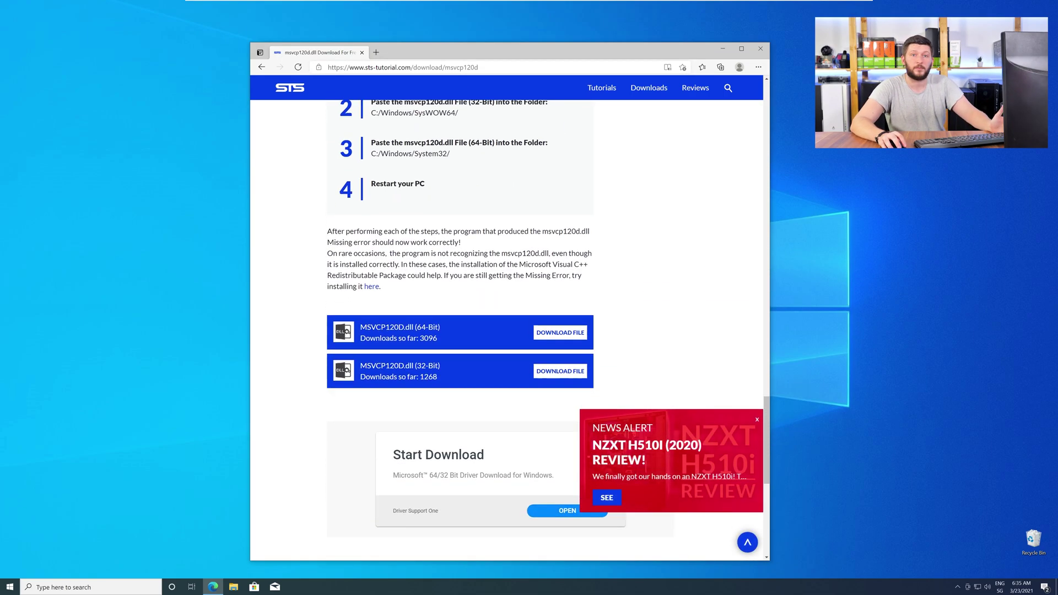
click(560, 370)
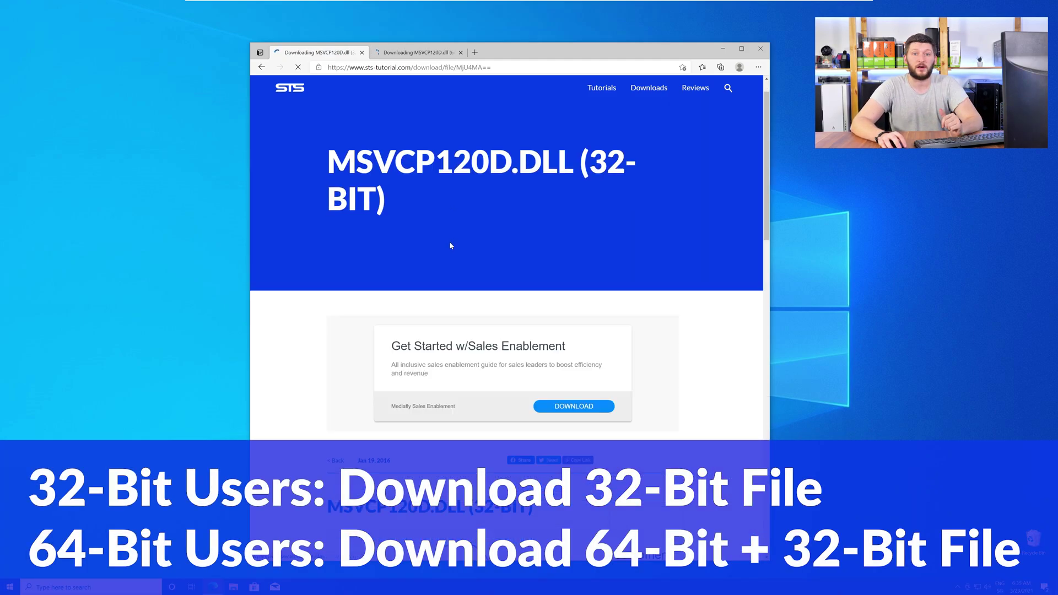
scroll(449, 242, down, 1)
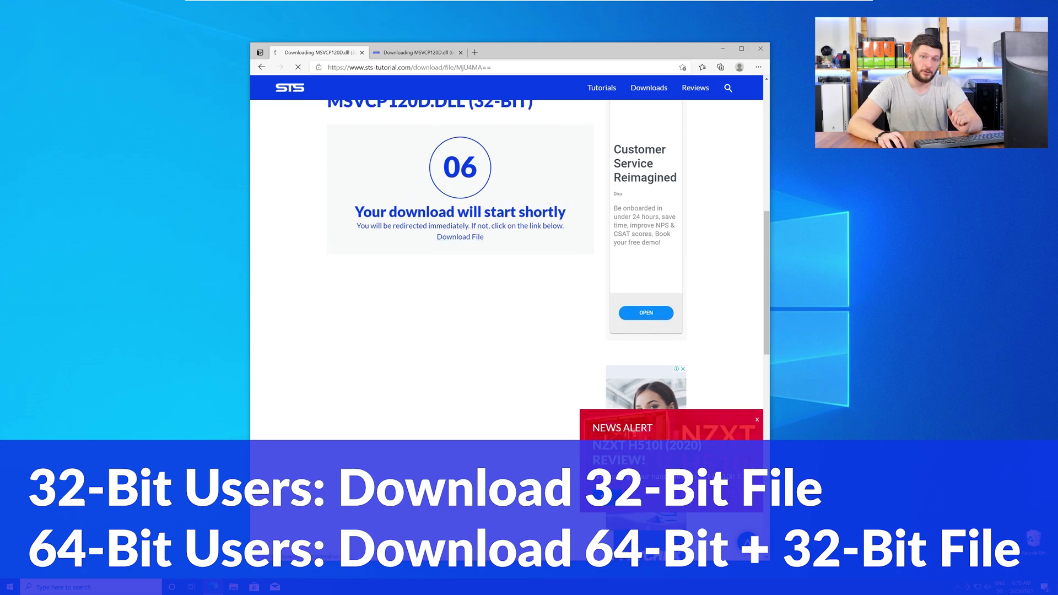
click(422, 52)
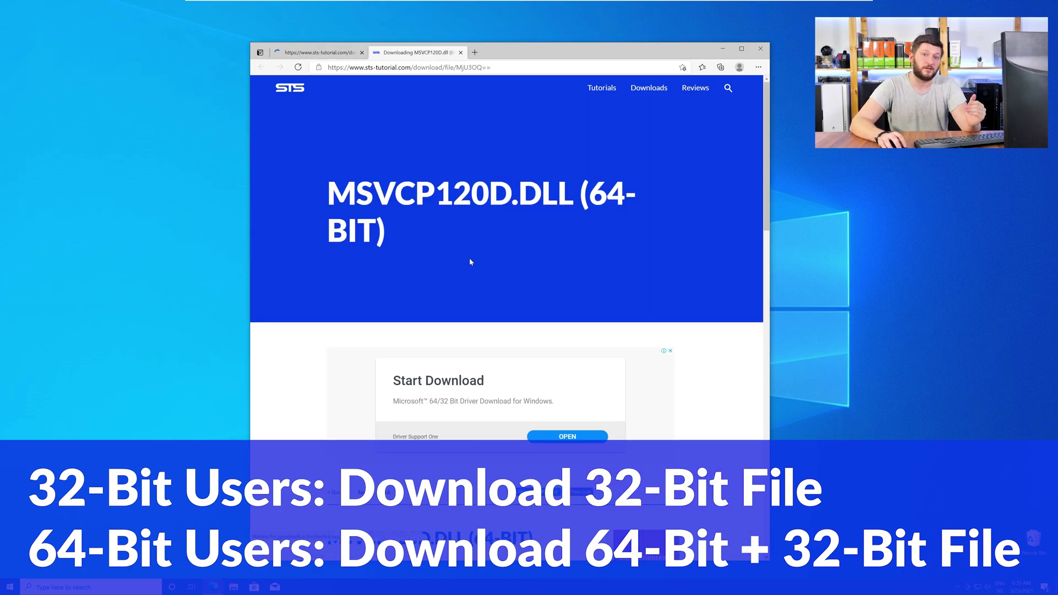
scroll(469, 257, down, 1)
scroll(469, 257, down, 2)
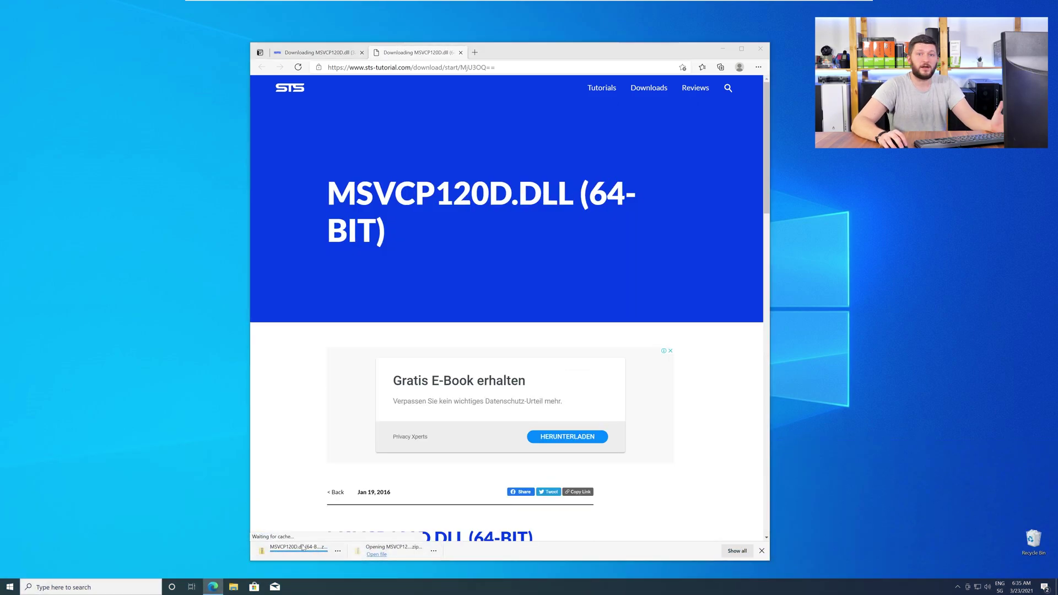
click(289, 548)
Step: Open the 64-bit zip, close Edge, and place both zip windows side by side inside their dll folders
click(302, 550)
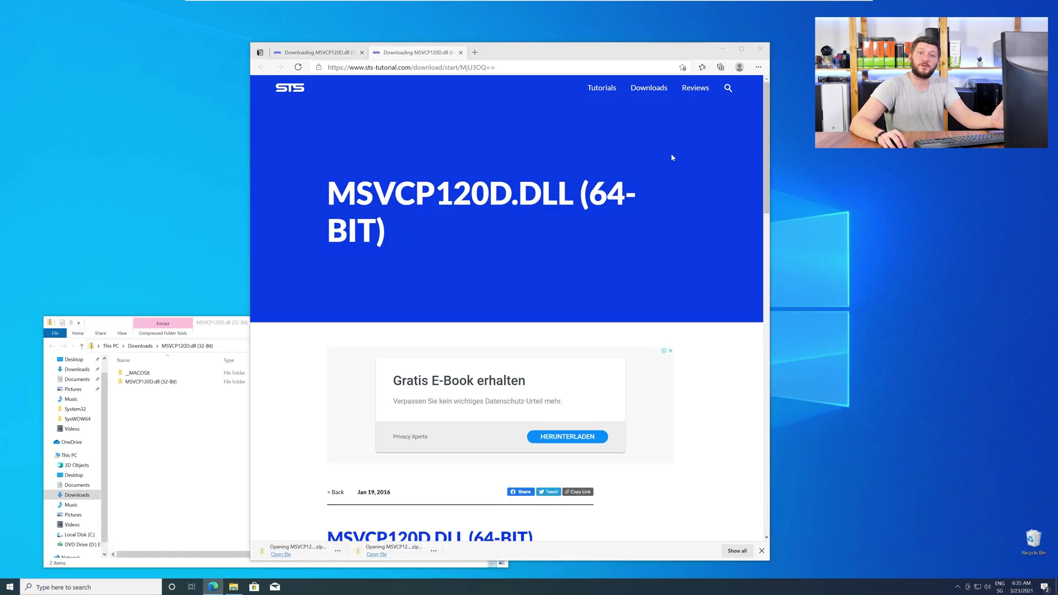
click(760, 48)
drag(282, 326, 812, 327)
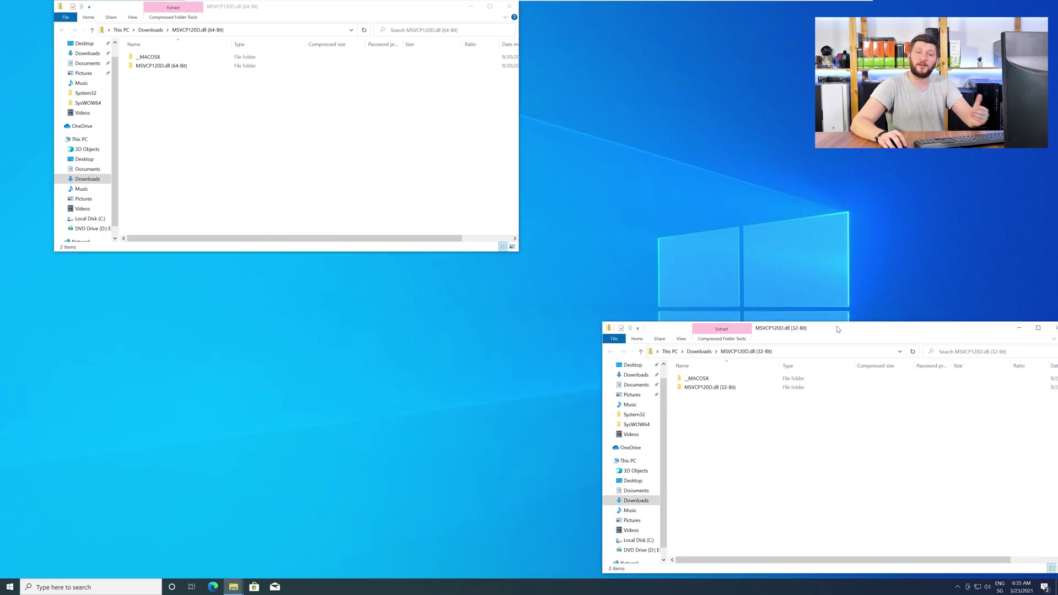
drag(362, 11, 410, 330)
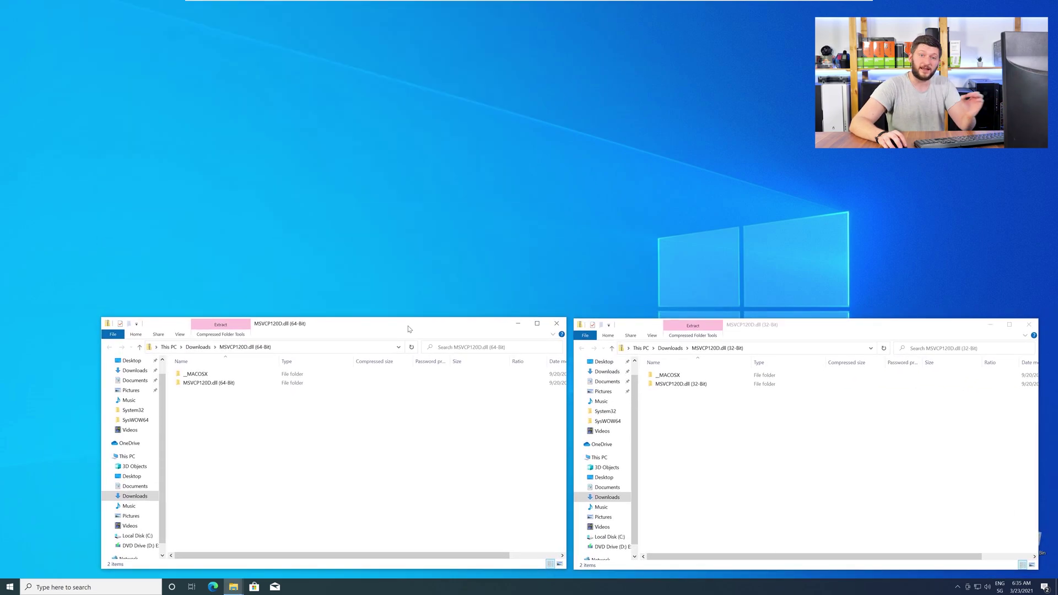
double_click(681, 384)
double_click(209, 384)
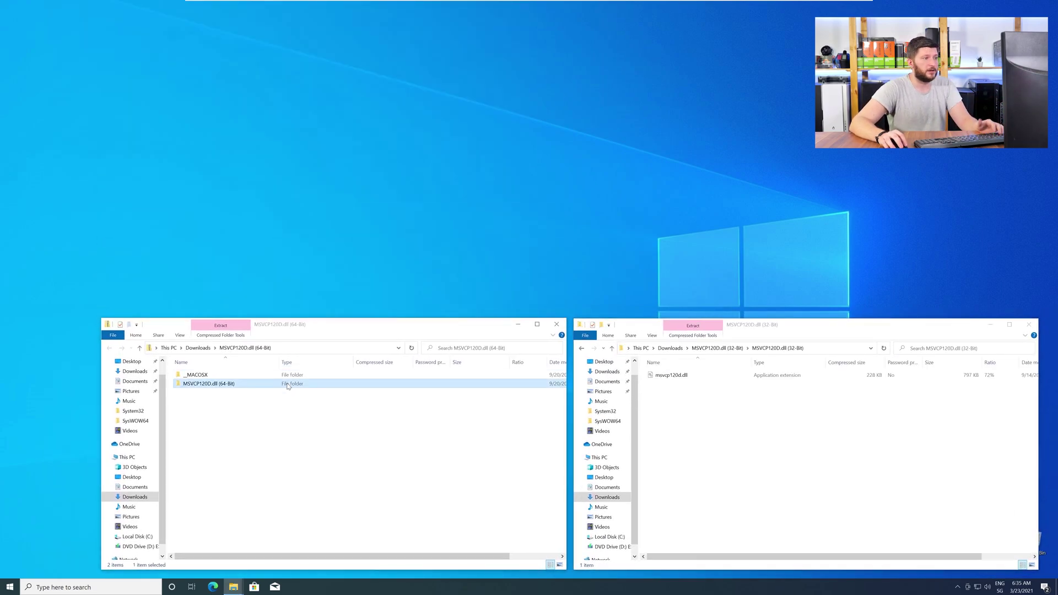
Step: Open a third Explorer window at C:\Windows and drag the 64-bit msvcp120d.dll into System32
click(234, 587)
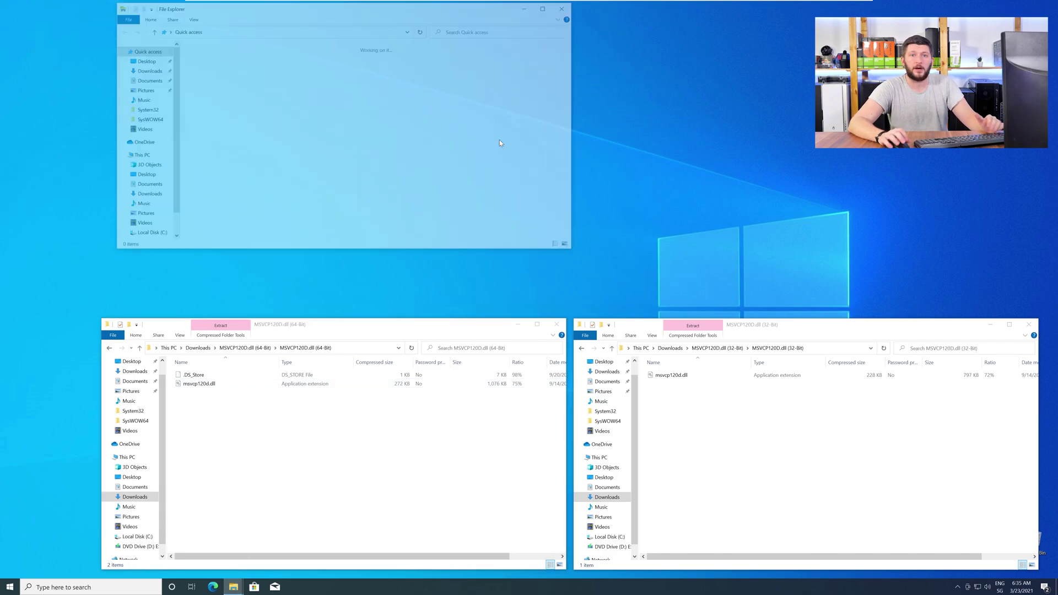
mouse_move(483, 17)
mouse_down()
mouse_move(616, 71)
mouse_move(668, 73)
mouse_up()
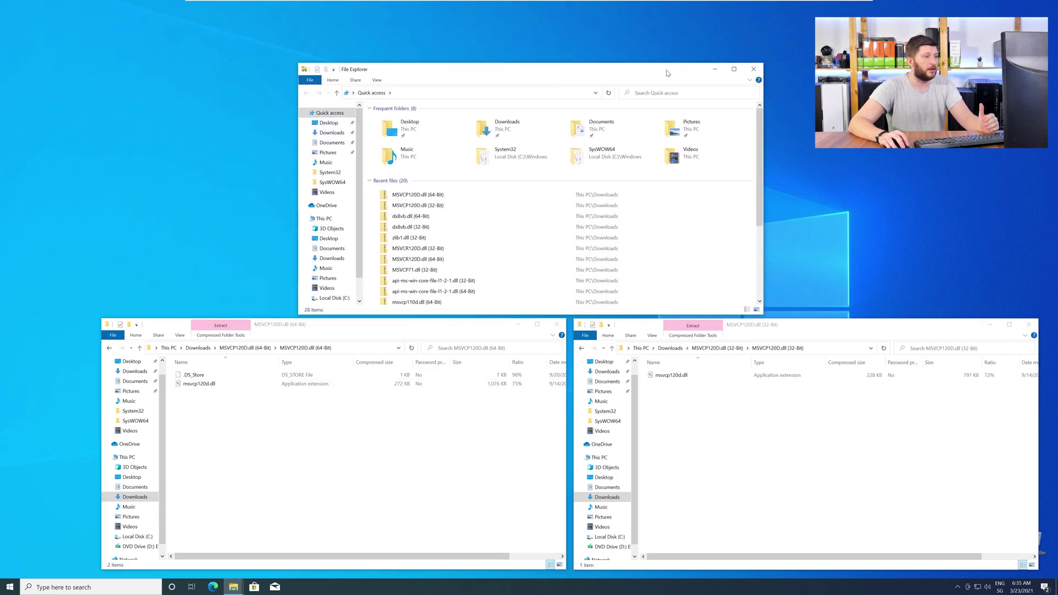
click(324, 219)
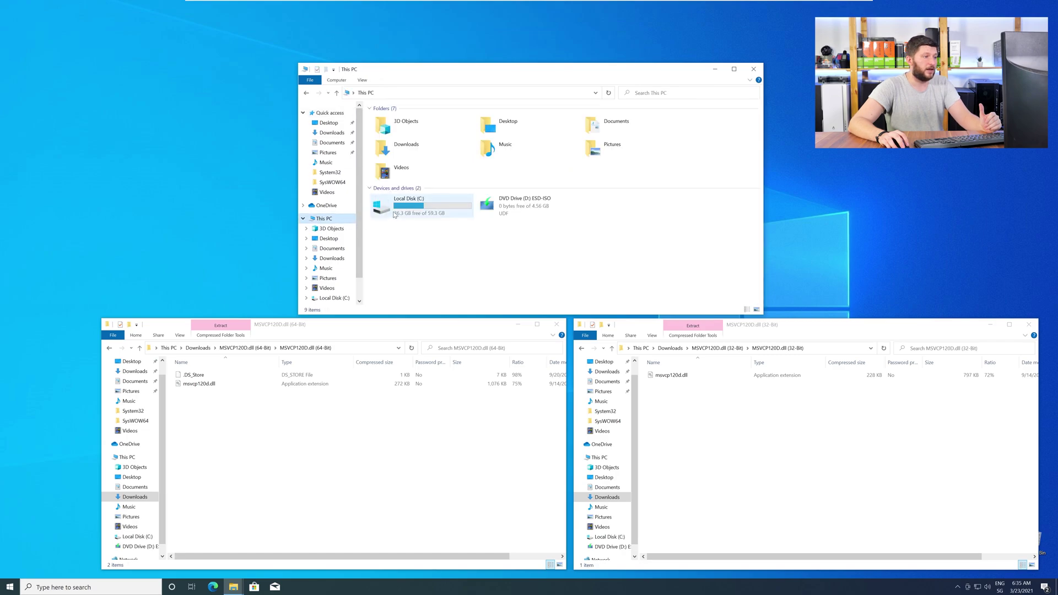
double_click(442, 213)
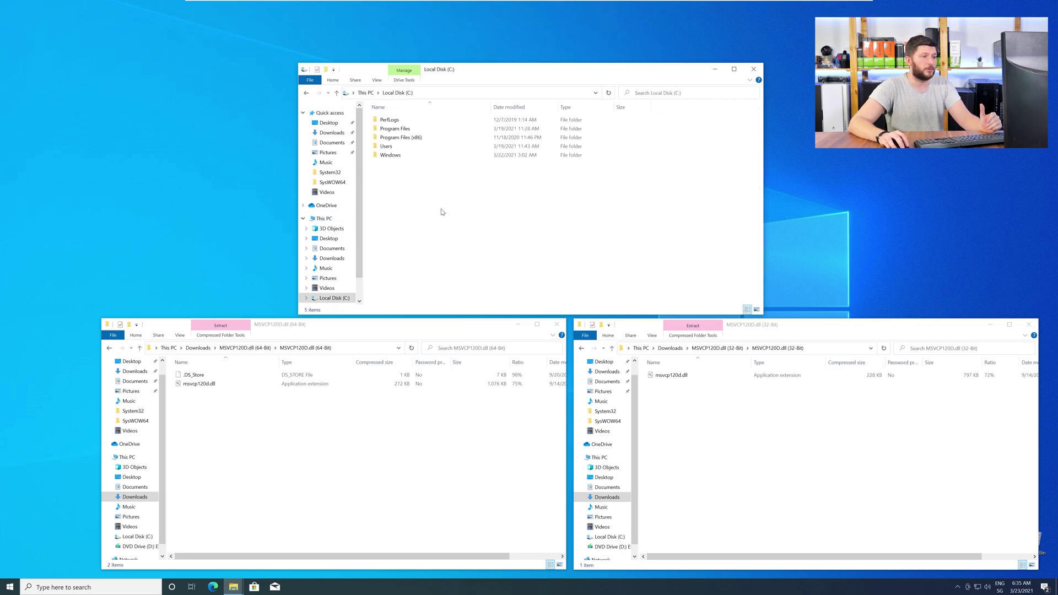
double_click(424, 158)
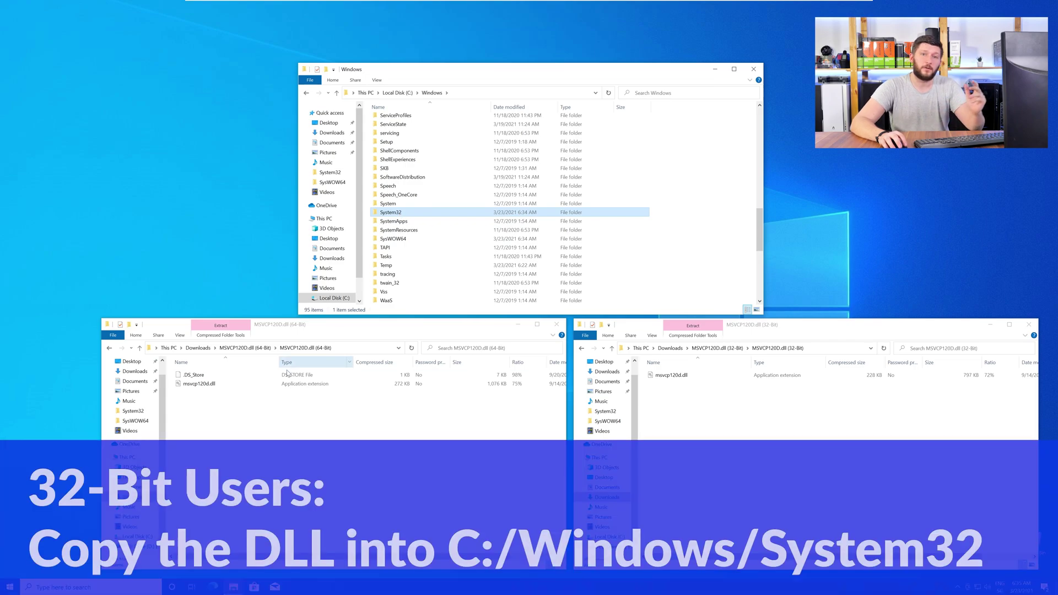
drag(198, 384, 385, 215)
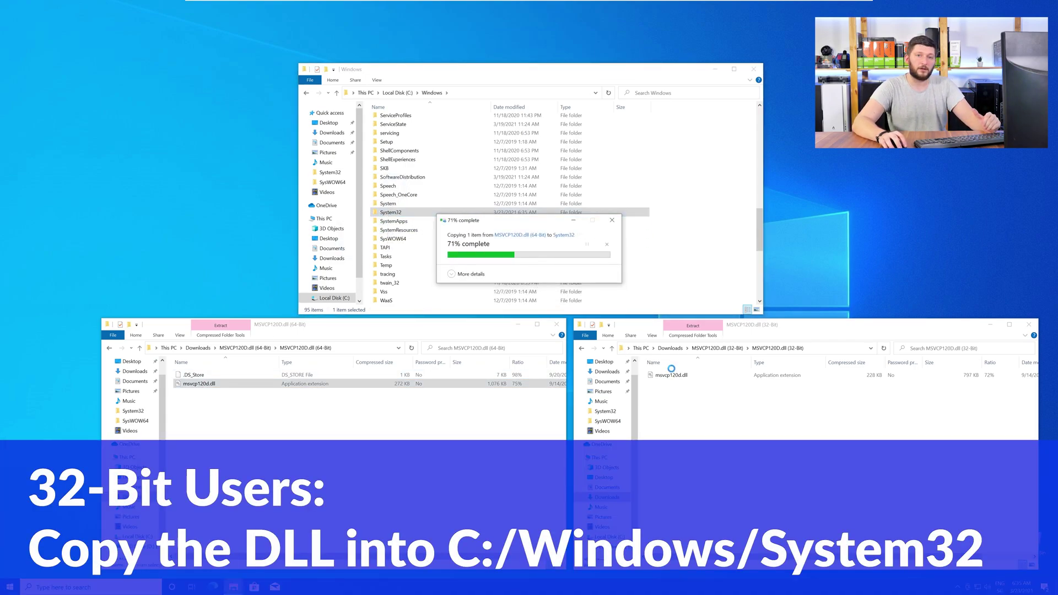
Step: Copy the 32-bit msvcp120d.dll into SysWOW64 with permission, then close all three Explorer windows
drag(672, 376, 406, 240)
click(506, 267)
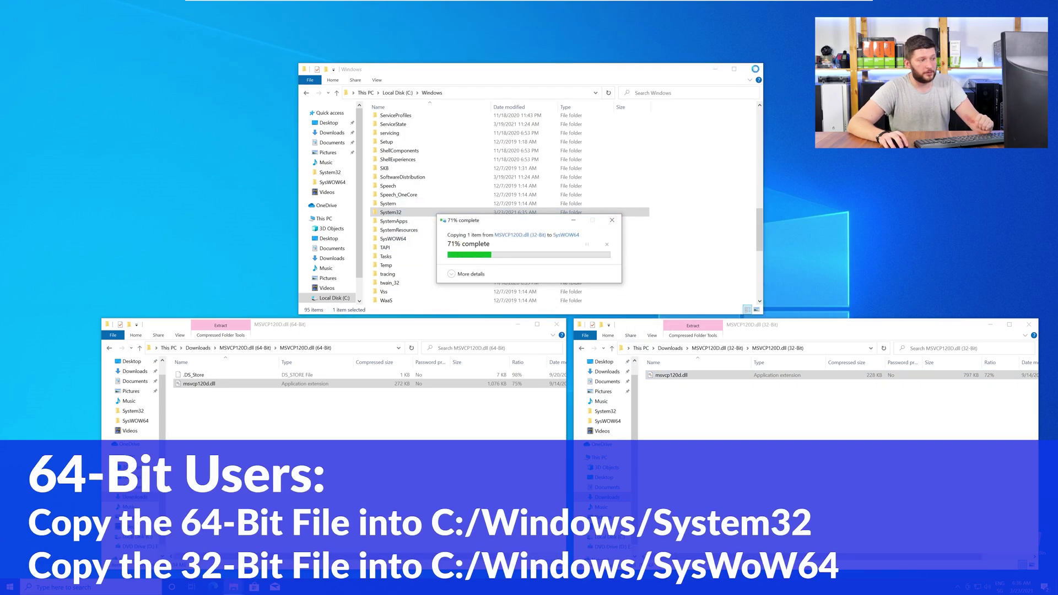
click(758, 70)
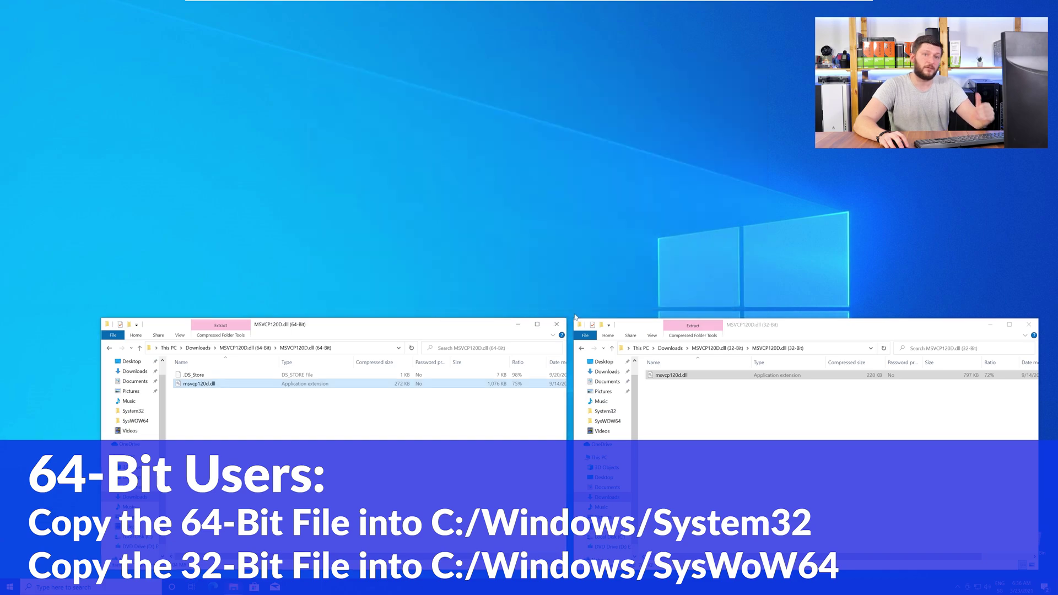
click(562, 324)
click(1033, 326)
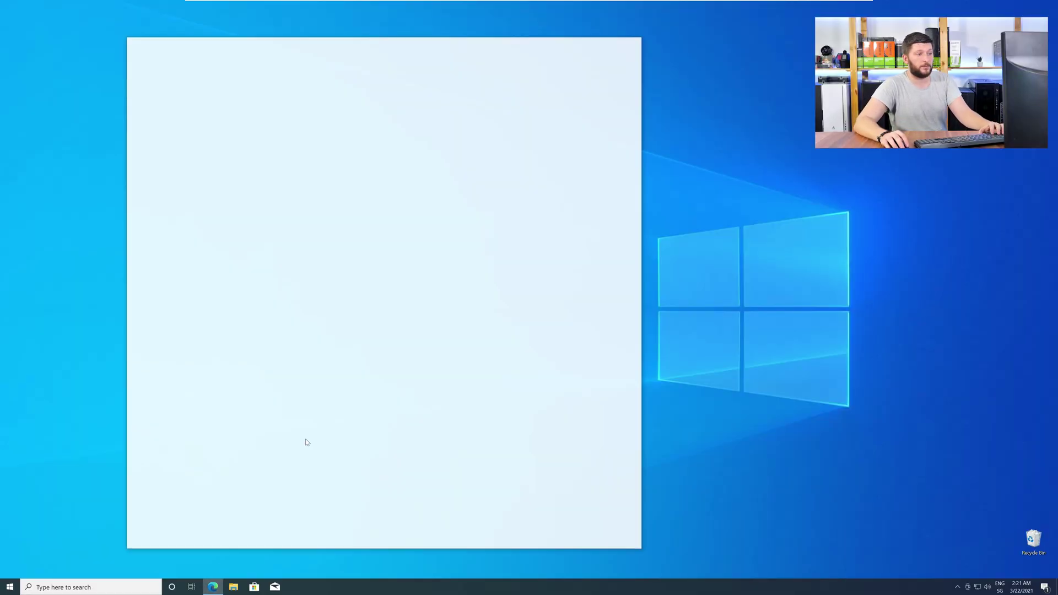
text(https://www.sts-tutorial.com/download/credistributable2019)
Step: Load the sts-tutorial.com/download/credistributable2019 page in Edge
key(Return)
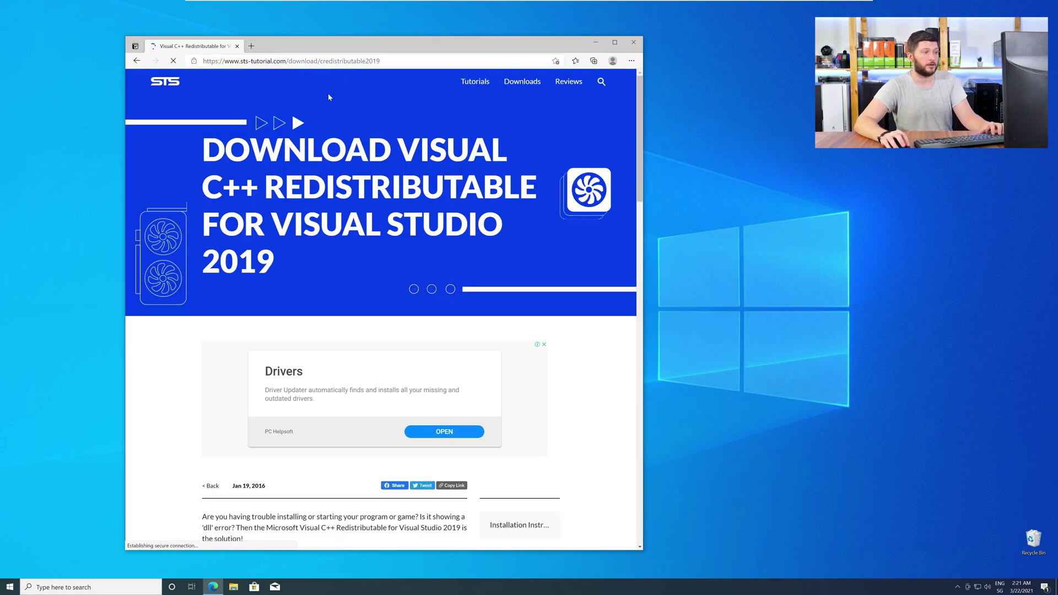
scroll(169, 286, down, 5)
scroll(248, 289, down, 5)
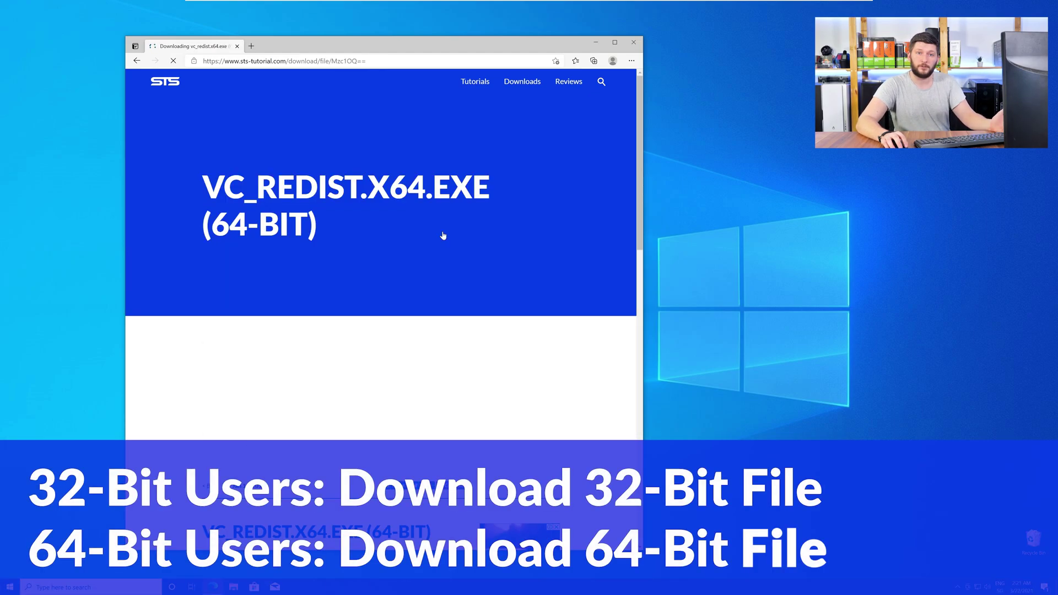
scroll(444, 235, up, 1)
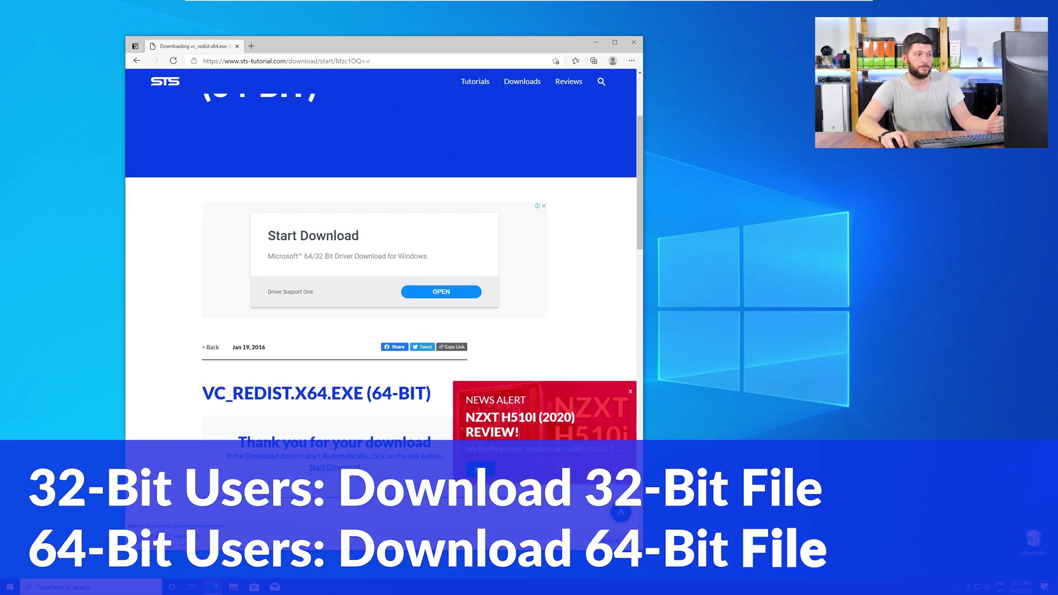
Step: Agree to the license terms, install the x64 redistributable, and approve the UAC prompt
click(634, 45)
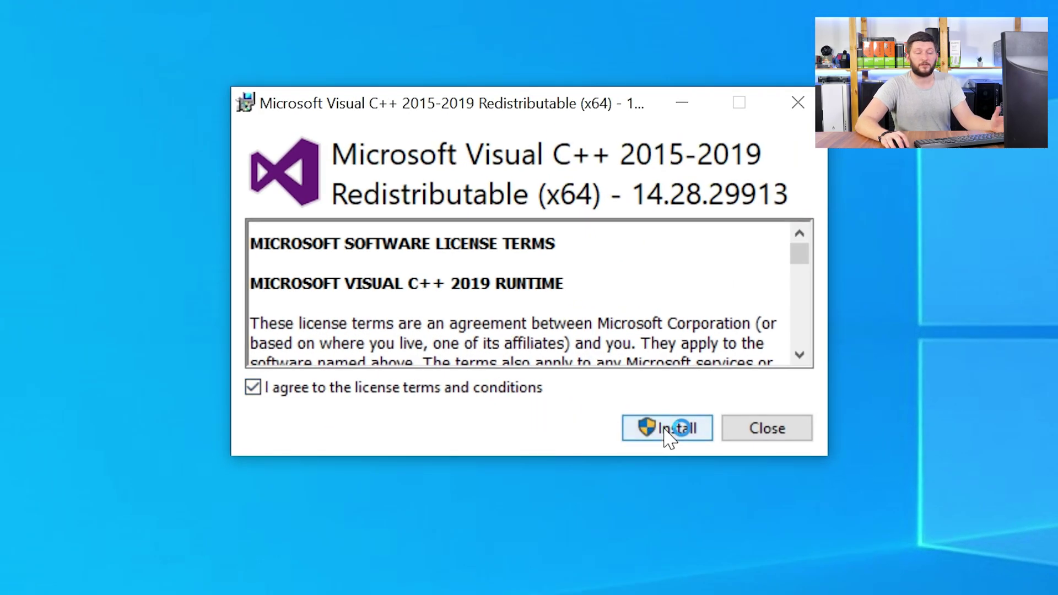
click(670, 430)
click(472, 455)
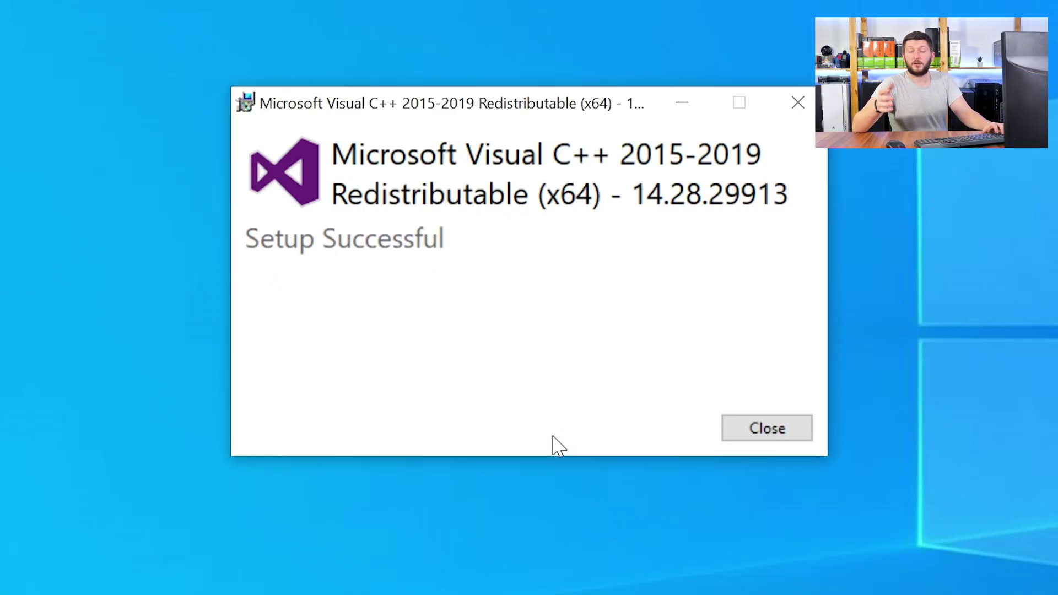
click(768, 428)
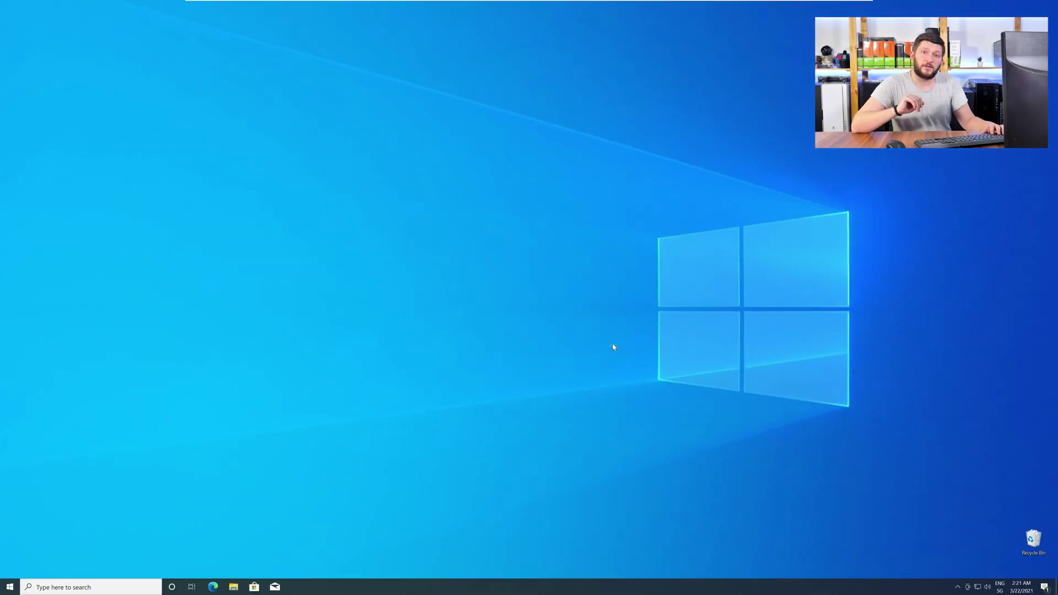